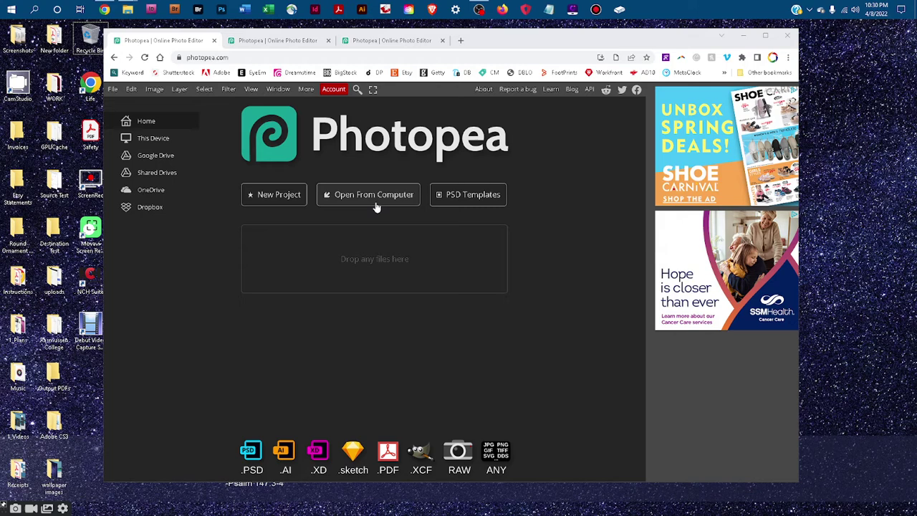
left_click(282, 41)
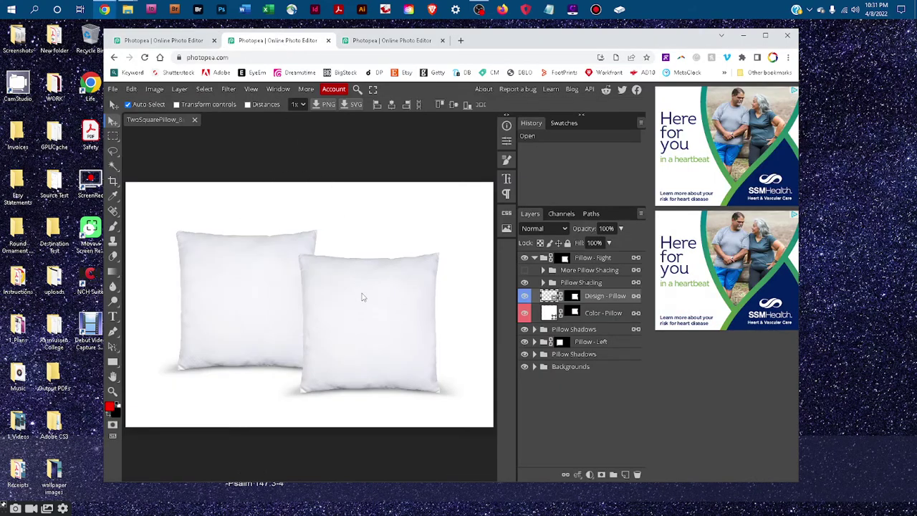
left_click(533, 258)
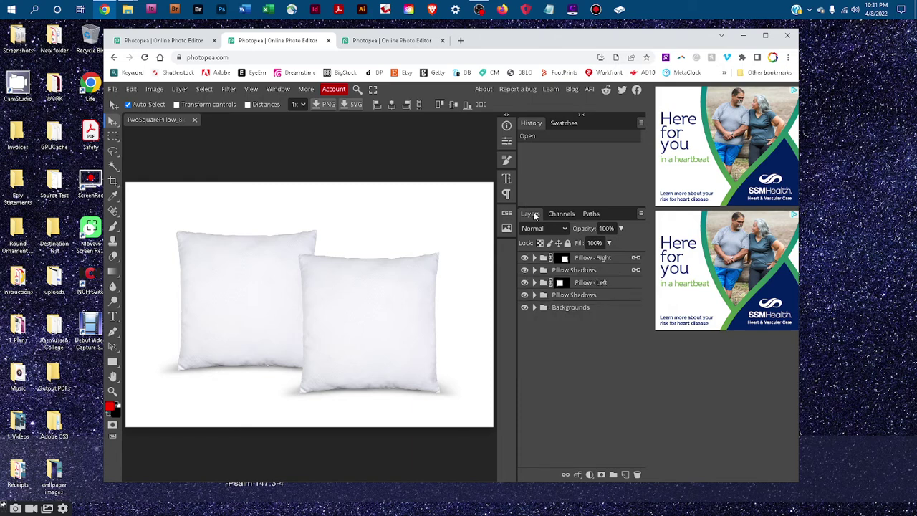
left_click(280, 90)
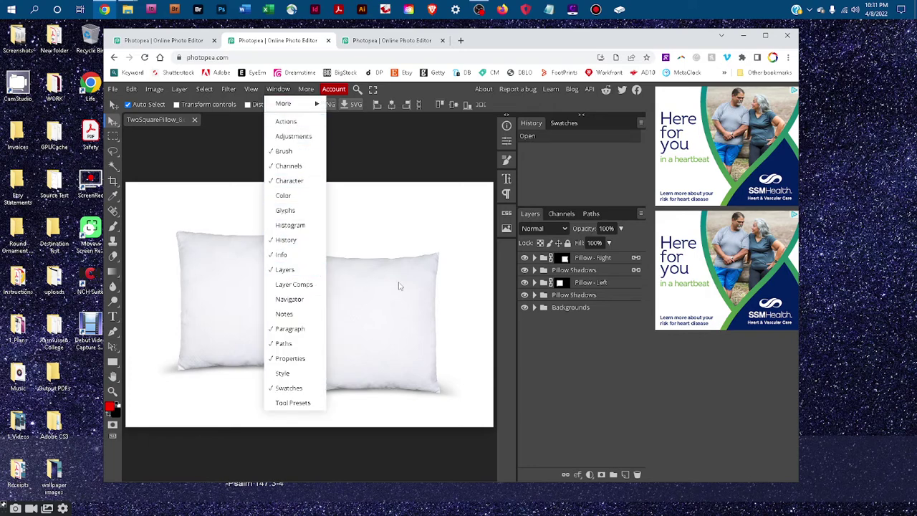
left_click(559, 336)
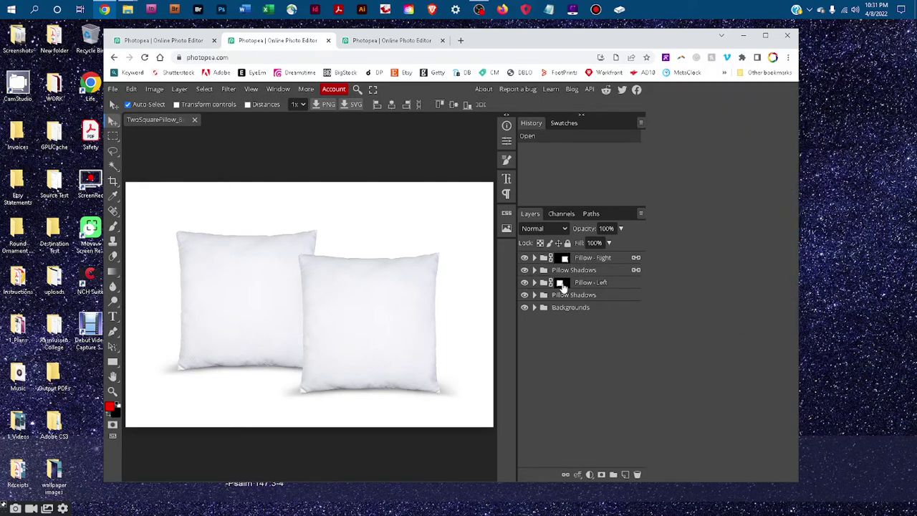
left_click(534, 257)
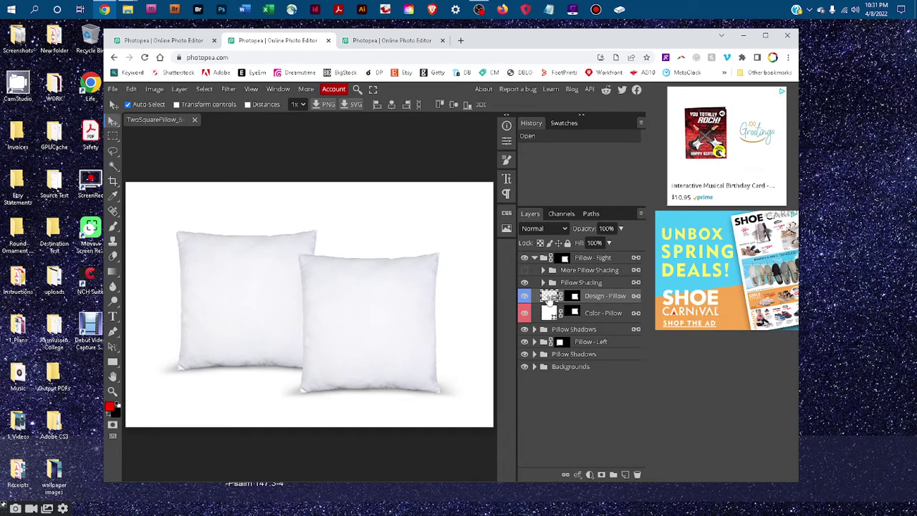
Open the Design - Pillow smart object for editing and load the purple watercolour image as a document.
double_click(549, 297)
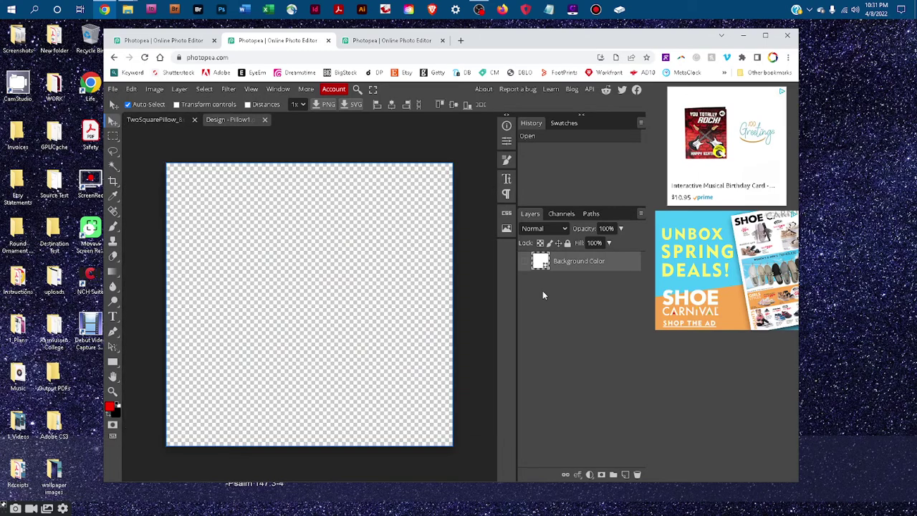
left_click(112, 89)
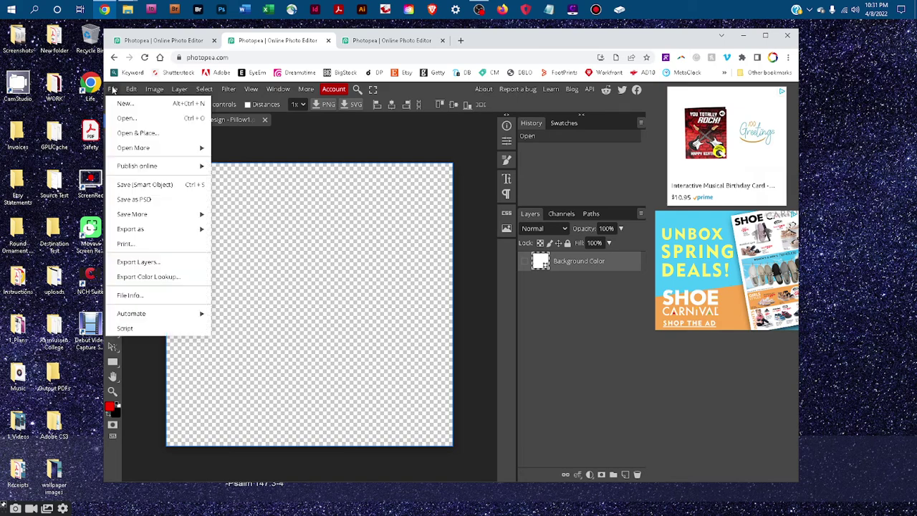
left_click(136, 118)
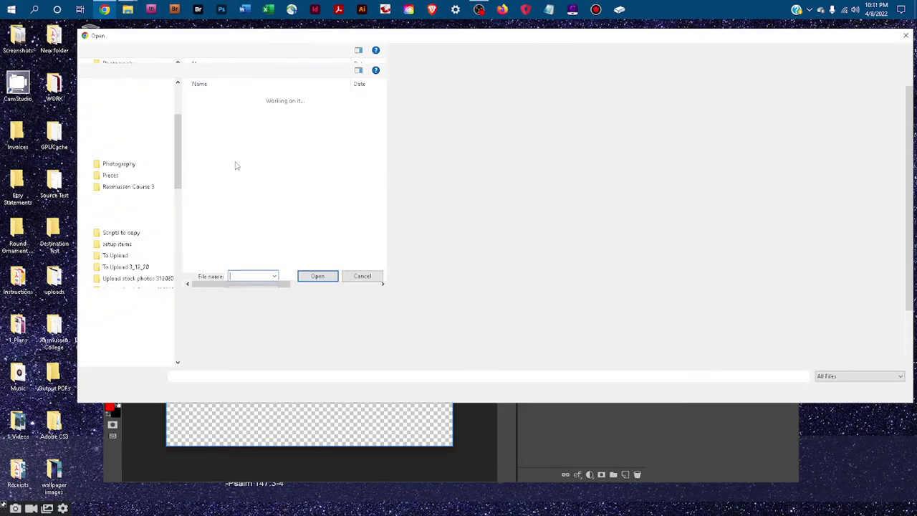
scroll(245, 318, "down", 2)
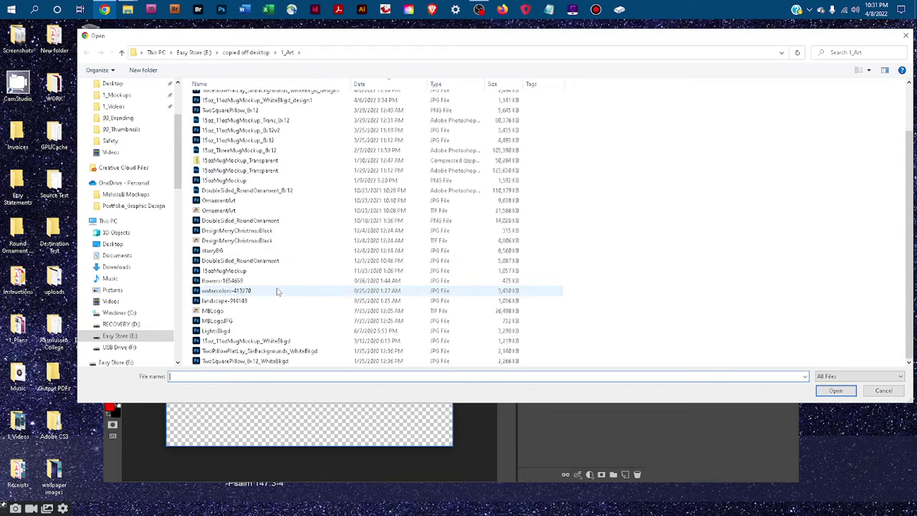
left_click(237, 290)
left_click(834, 392)
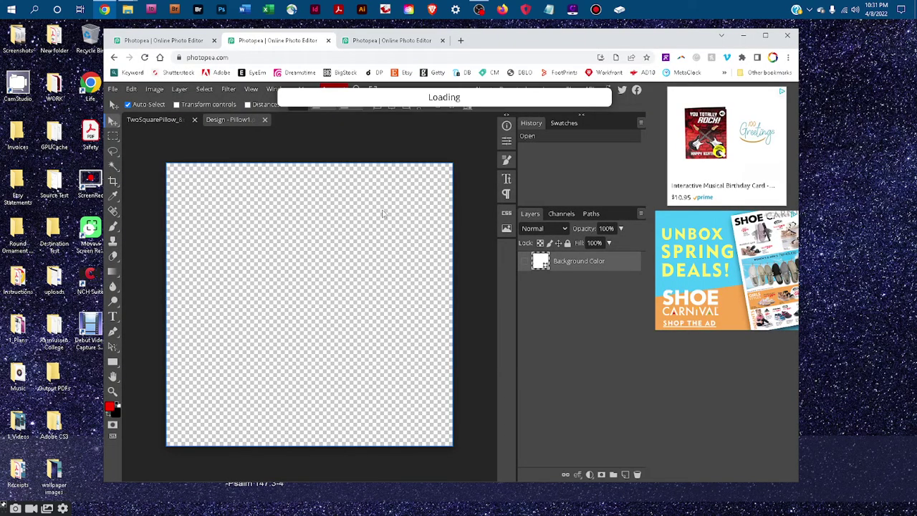
Select and copy the entire watercolour image, then switch back to the Design - Pillow1 document.
left_click(204, 88)
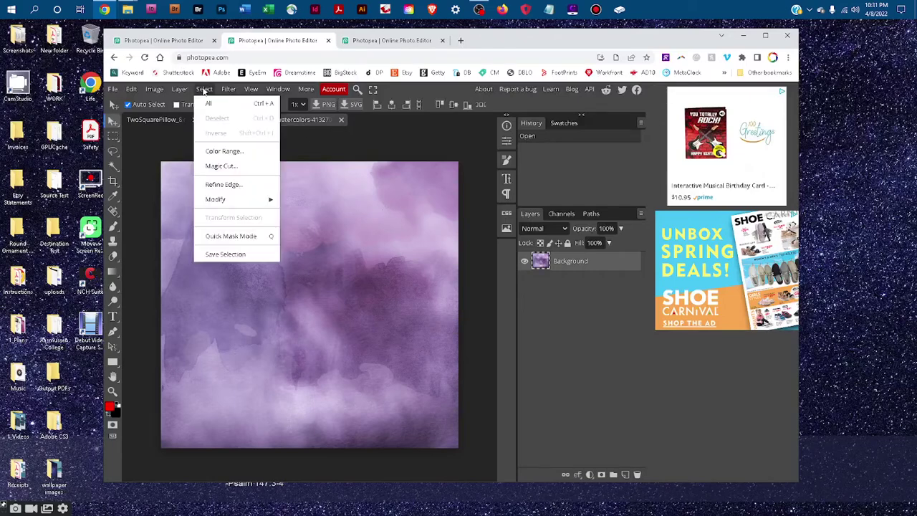
left_click(227, 104)
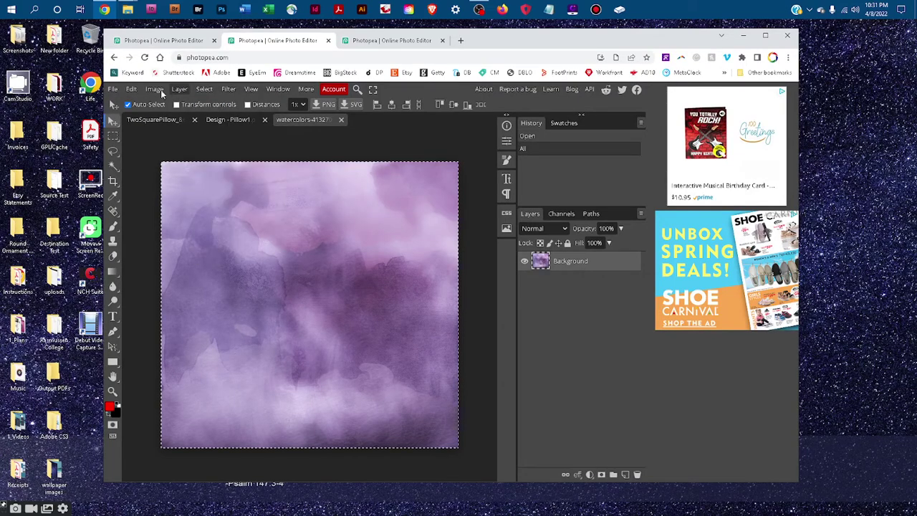
left_click(133, 89)
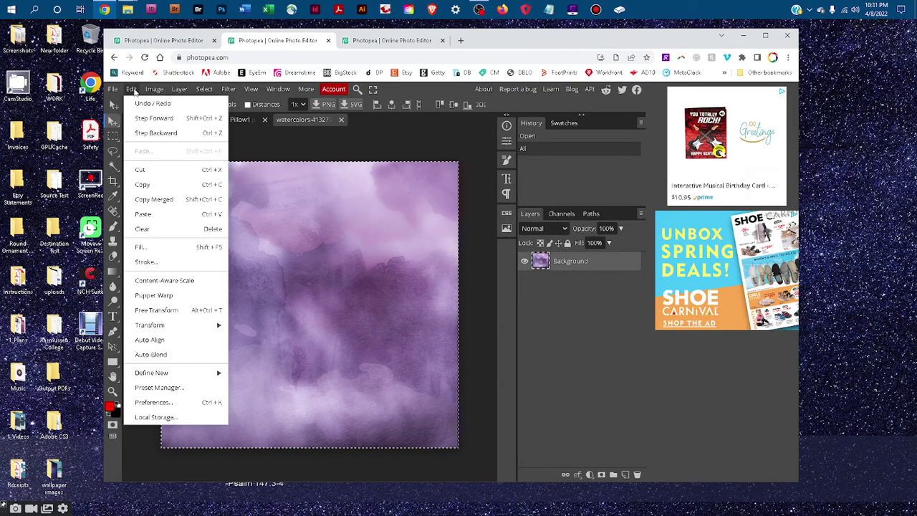
left_click(192, 190)
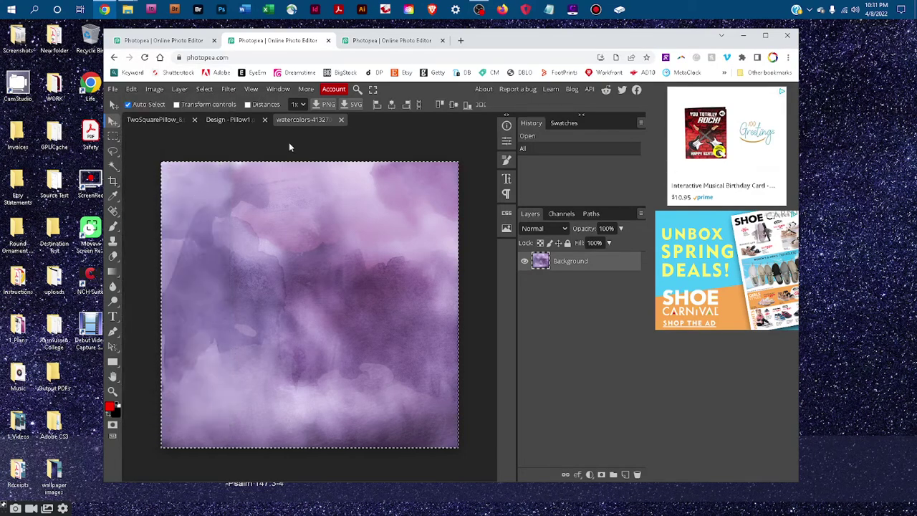
left_click(237, 120)
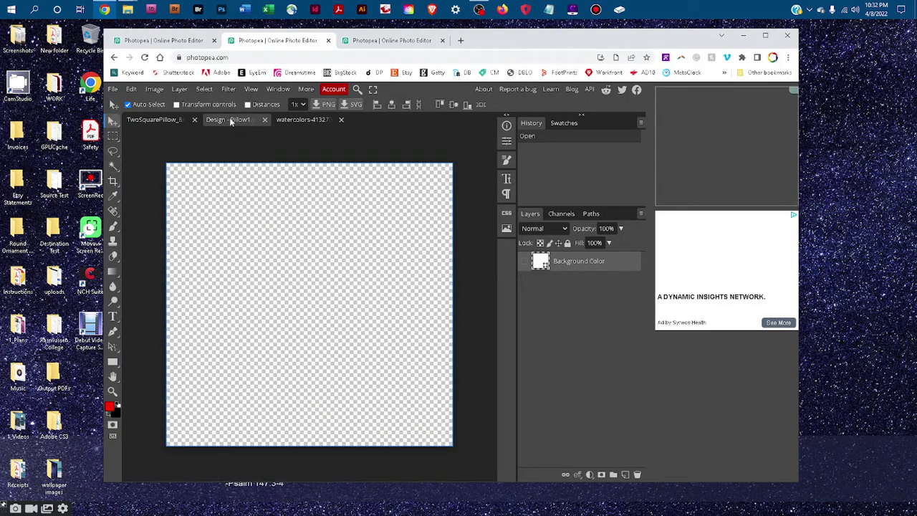
Paste the copied watercolour into Design - Pillow1 as a new Layer 1 above Background Color.
left_click(132, 90)
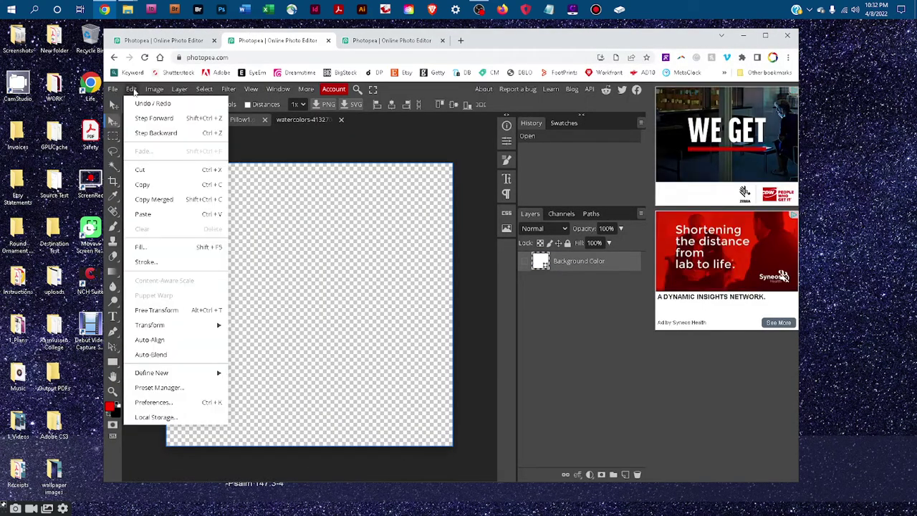
left_click(148, 220)
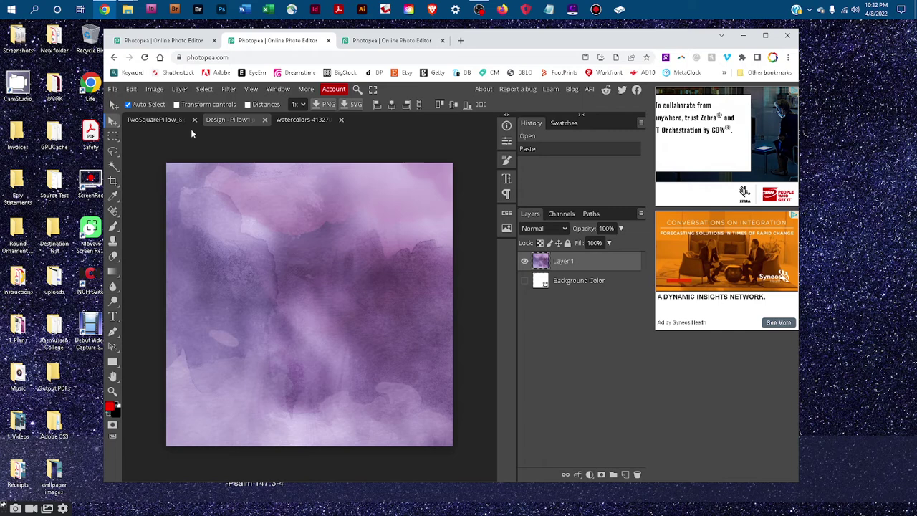
left_click(132, 89)
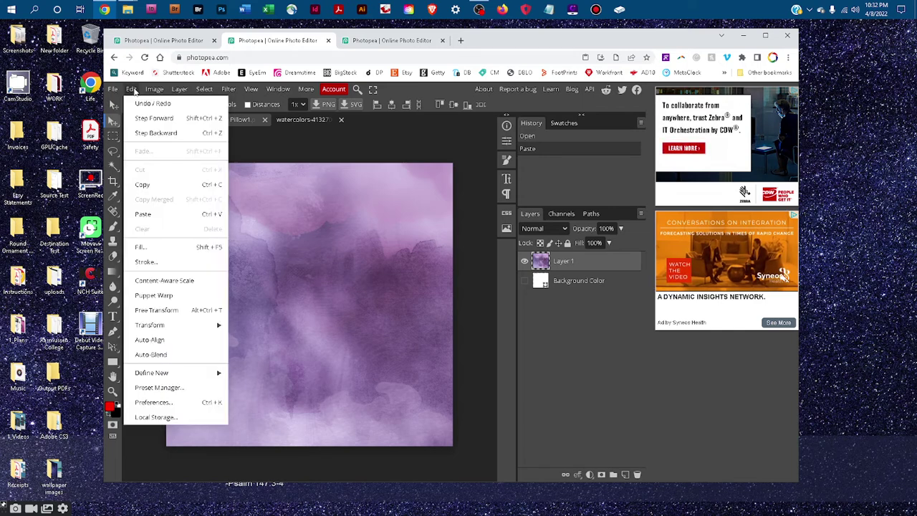
Free-transform the watercolour layer down to 76.90% so it fits the square canvas.
left_click(179, 310)
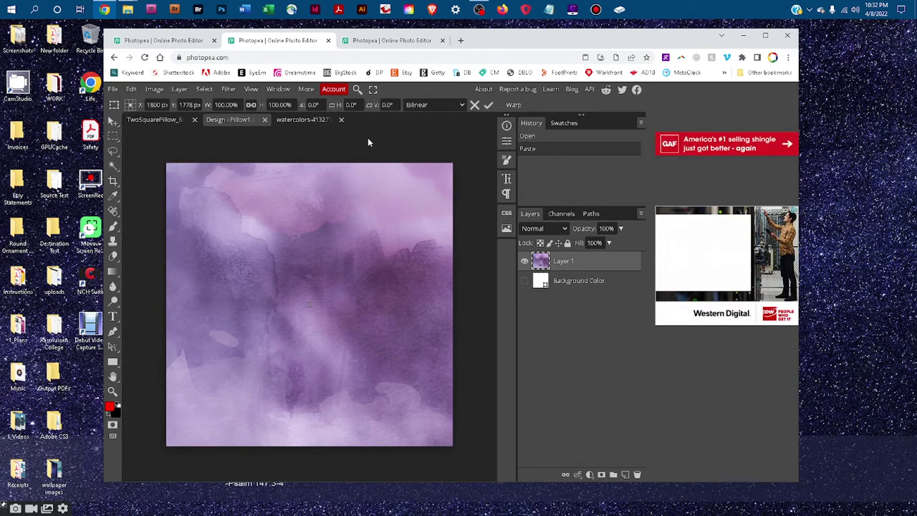
key("ctrl+minus")
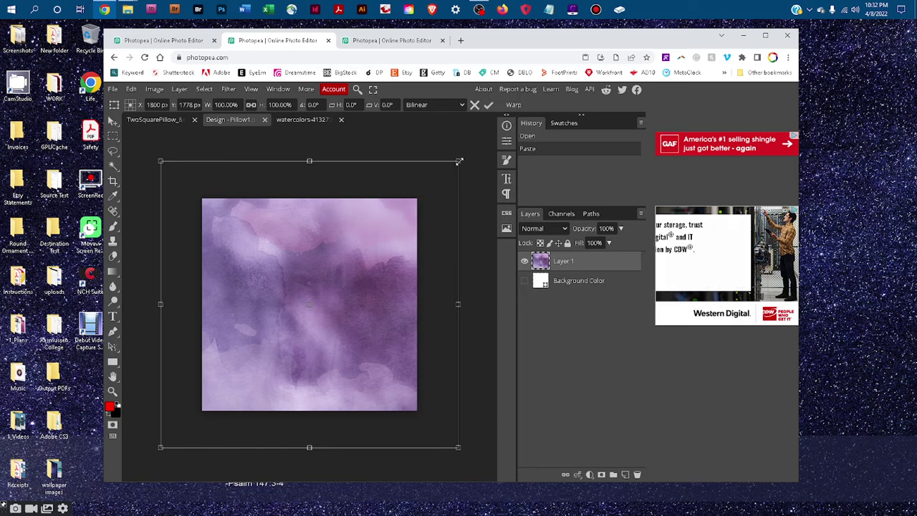
left_click_drag(459, 161, 459, 161)
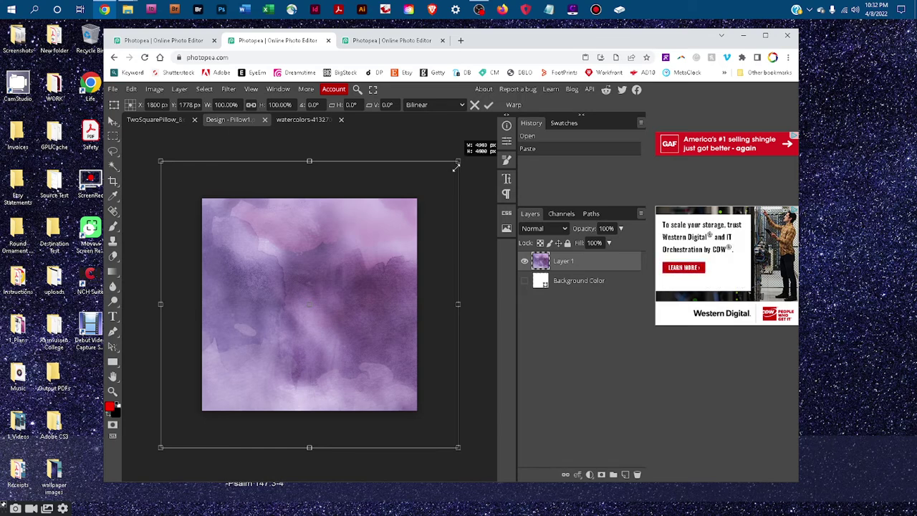
left_click_drag(425, 186, 426, 192)
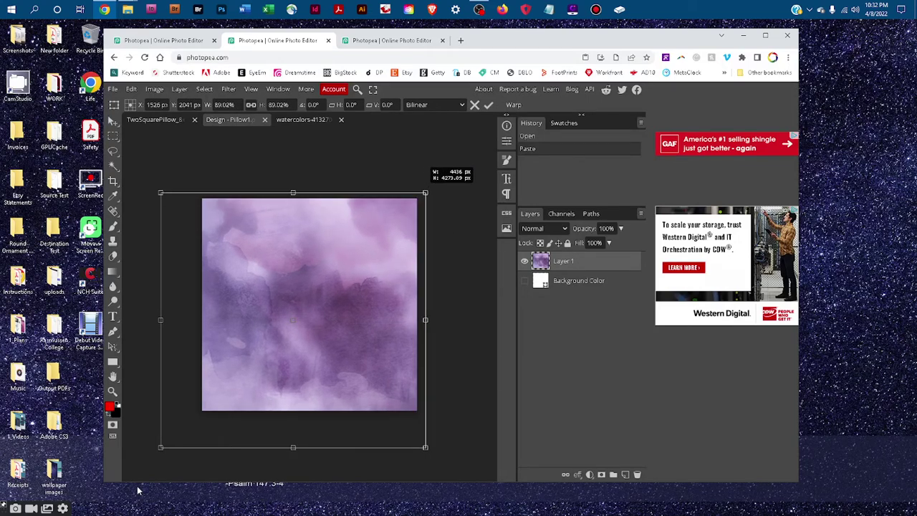
left_click_drag(161, 446, 198, 412)
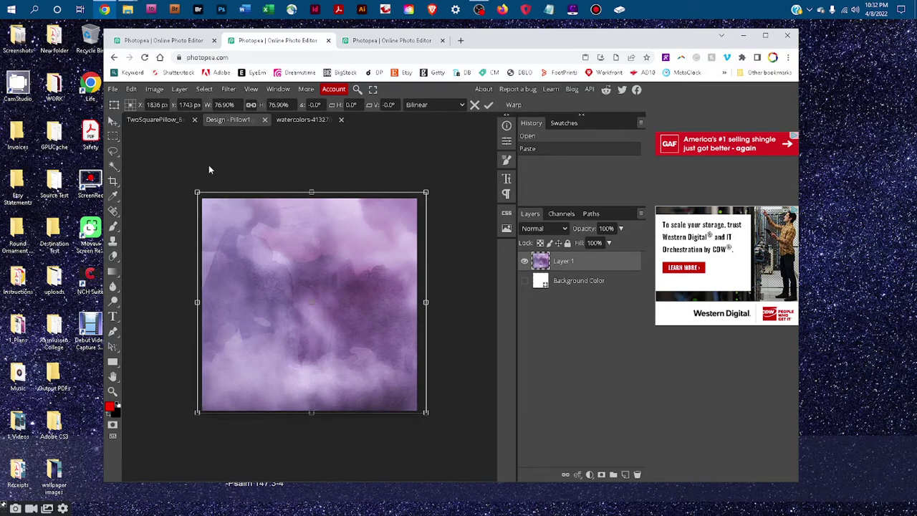
left_click(114, 90)
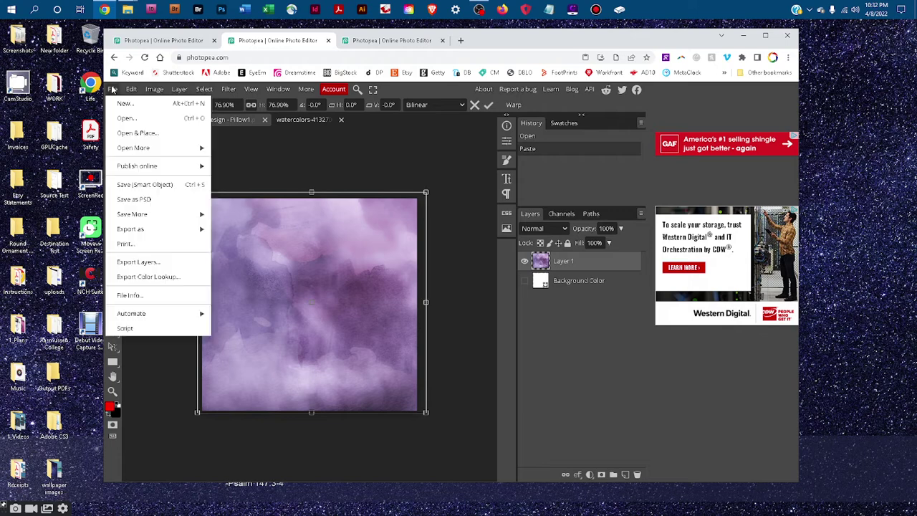
Save the design into the mockup, then close the design and watercolour tabs without saving the watercolour.
left_click(185, 184)
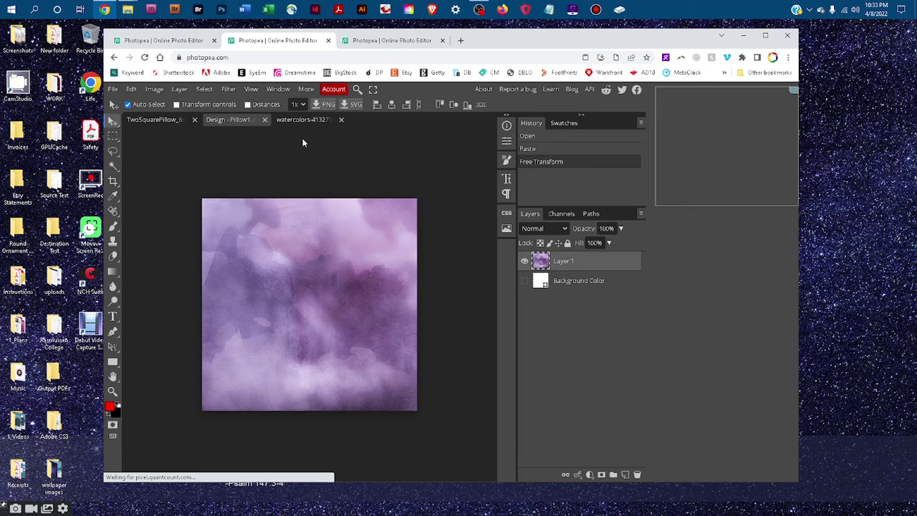
left_click(264, 119)
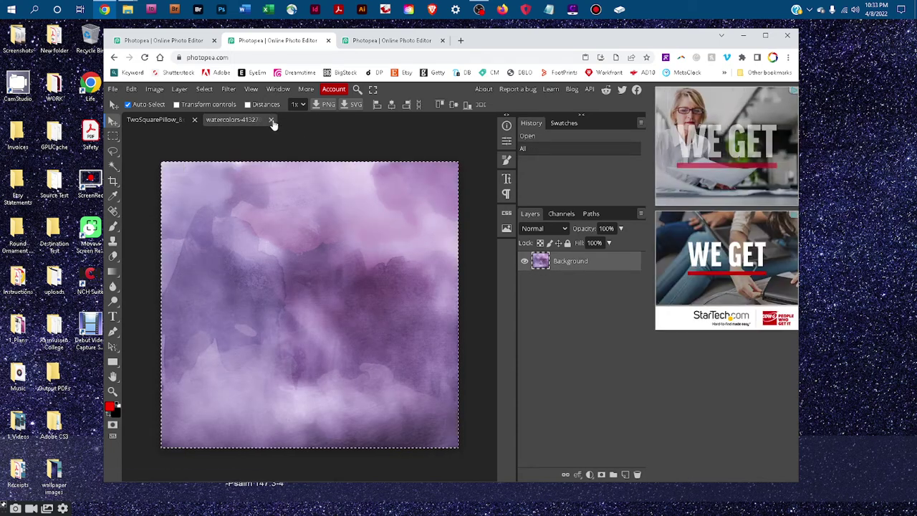
left_click(271, 121)
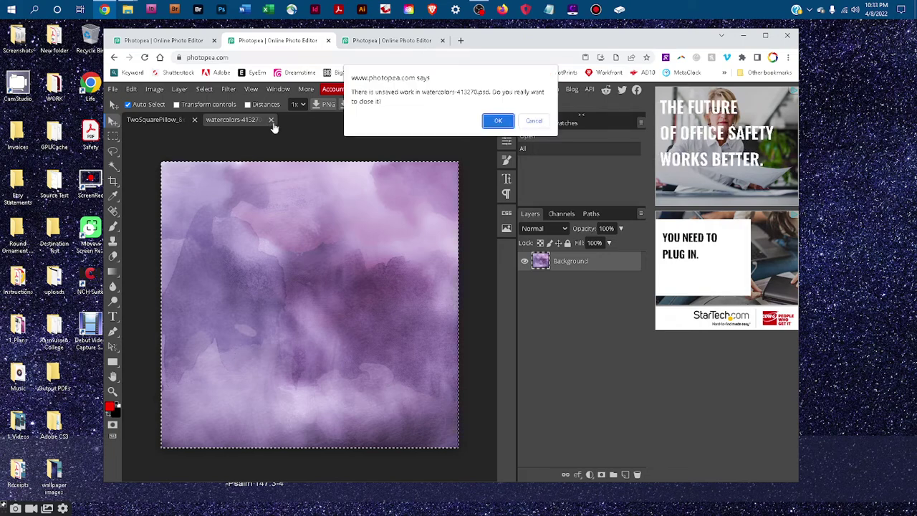
left_click(499, 121)
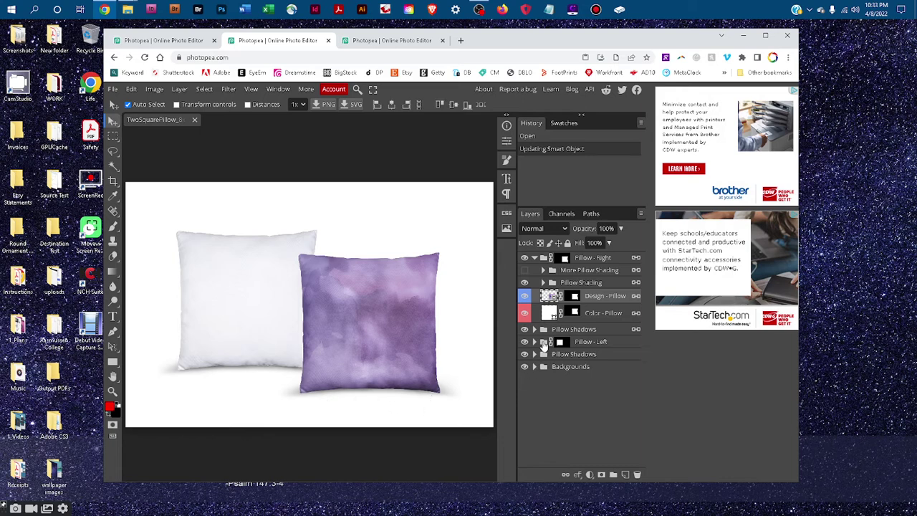
Collapse Pillow - Right, expand Pillow - Left, and select its Color - Pillow layer.
left_click(534, 258)
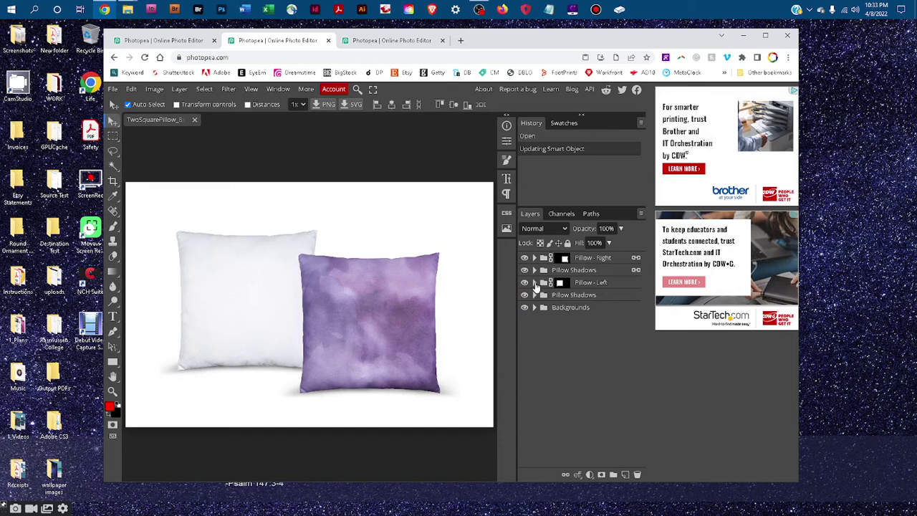
left_click(534, 283)
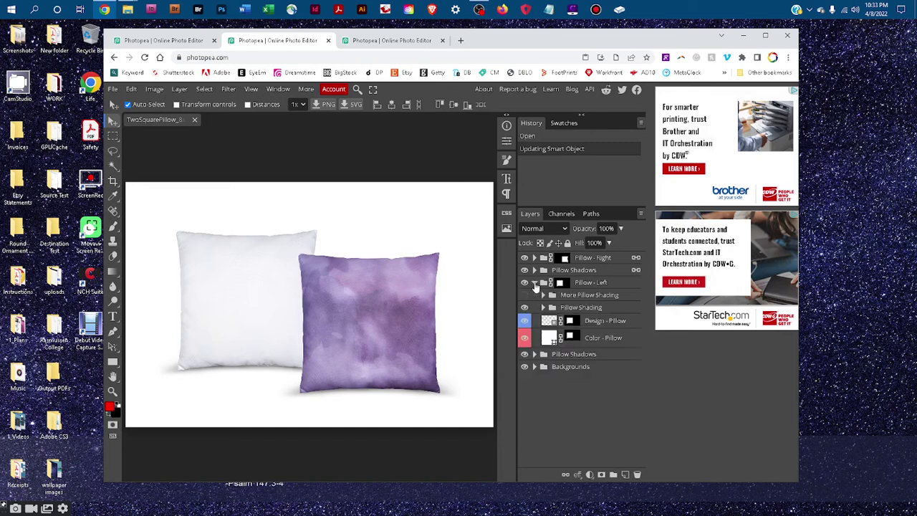
left_click(548, 339)
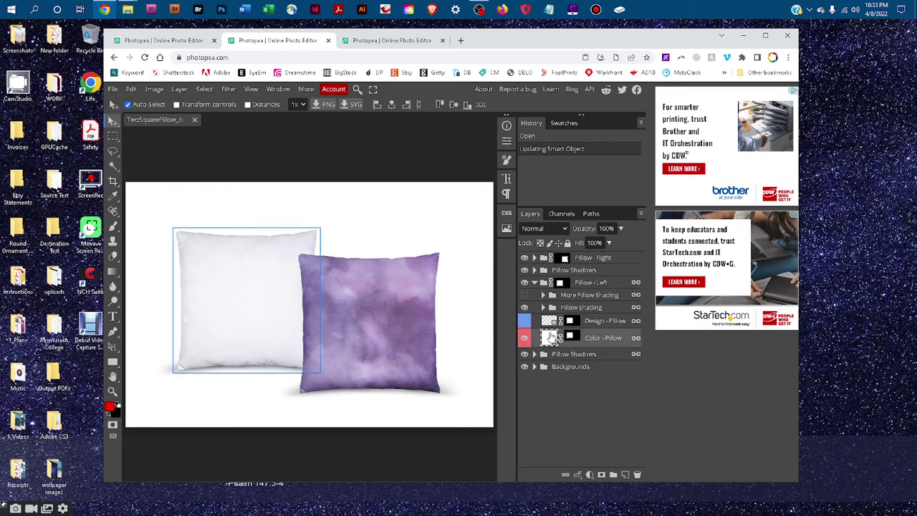
Set the left pillow's Color - Pillow fill to deep purple 450e7d, copying the hex code.
double_click(548, 337)
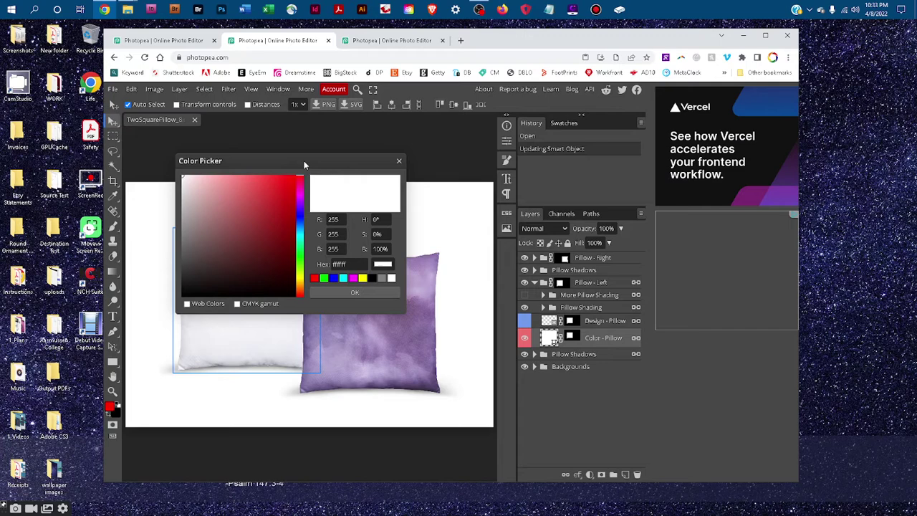
left_click_drag(306, 162, 415, 137)
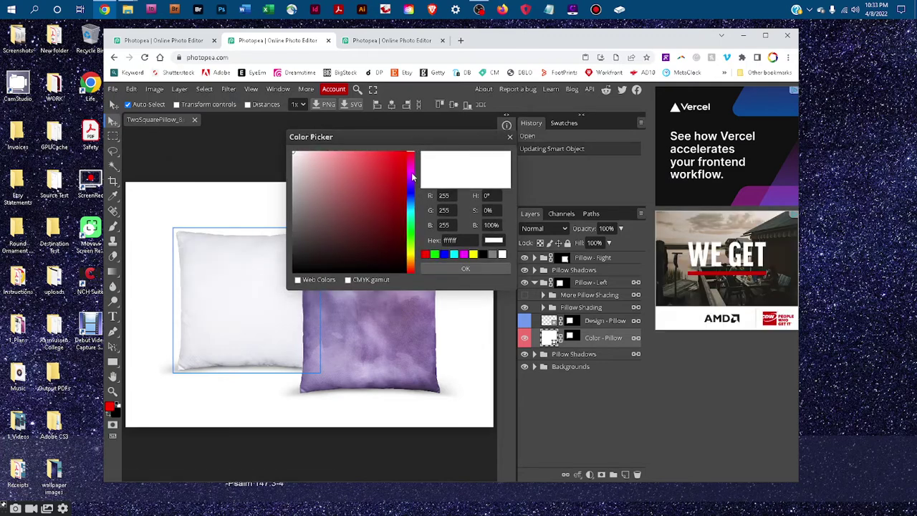
left_click(411, 172)
left_click_drag(410, 172, 412, 185)
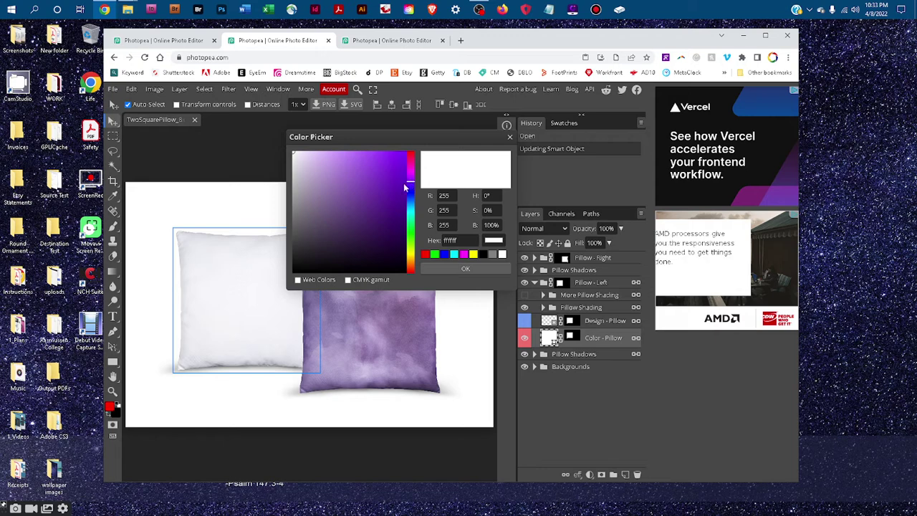
left_click(380, 217)
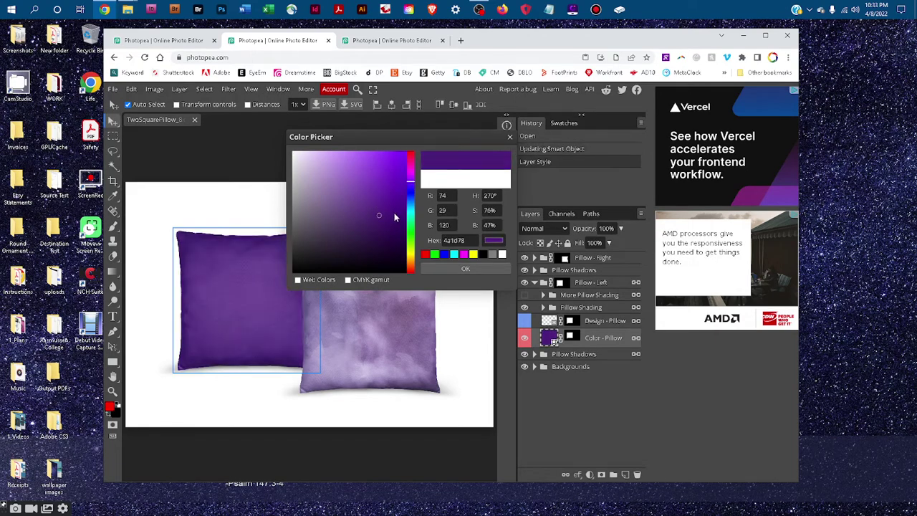
left_click(393, 213)
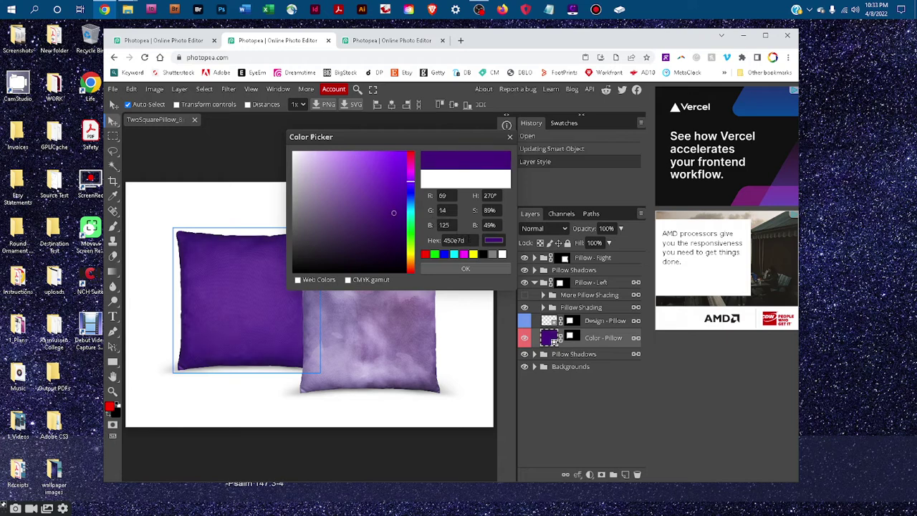
left_click(454, 240)
key("Right")
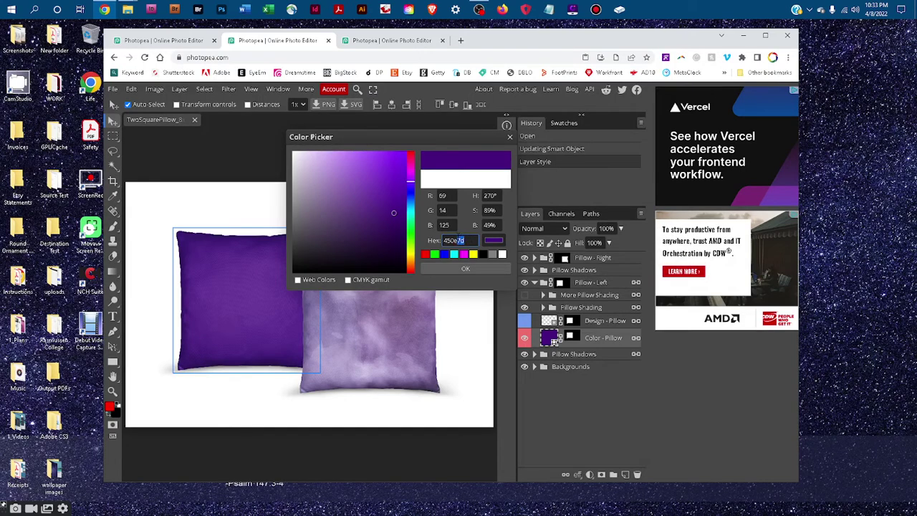
key("shift+Left")
key("shift+Left")
key("shift+Left")
key("shift+Left")
left_click(464, 268)
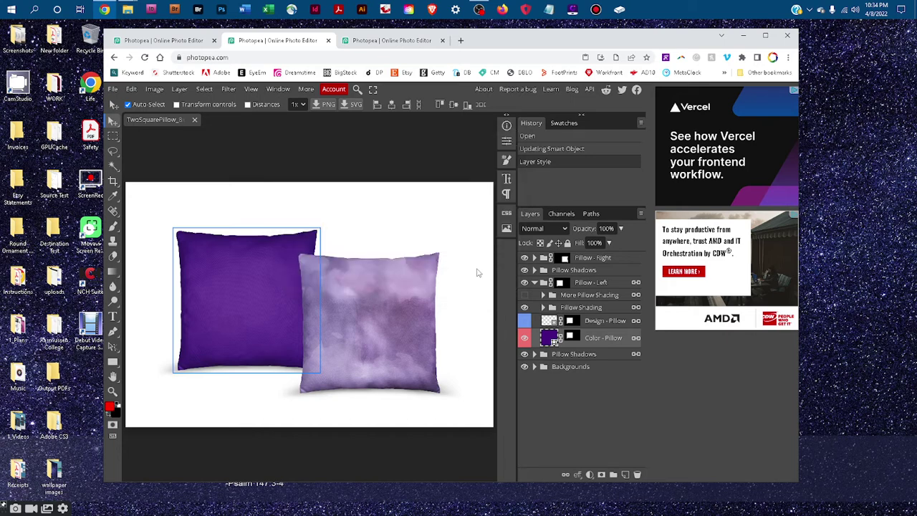
Fill the right pillow's Color - Pillow with pasted hex 450e7d, then toggle Design - Pillow to check it.
left_click(534, 282)
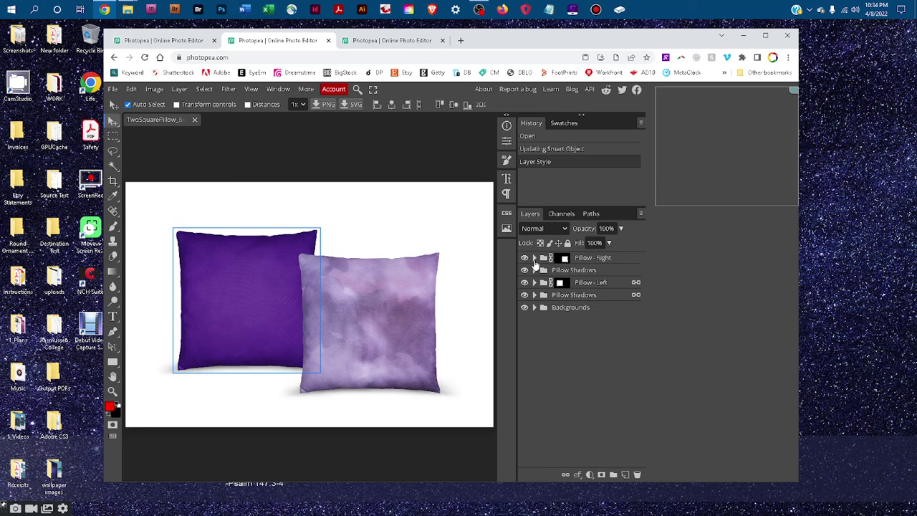
left_click(534, 257)
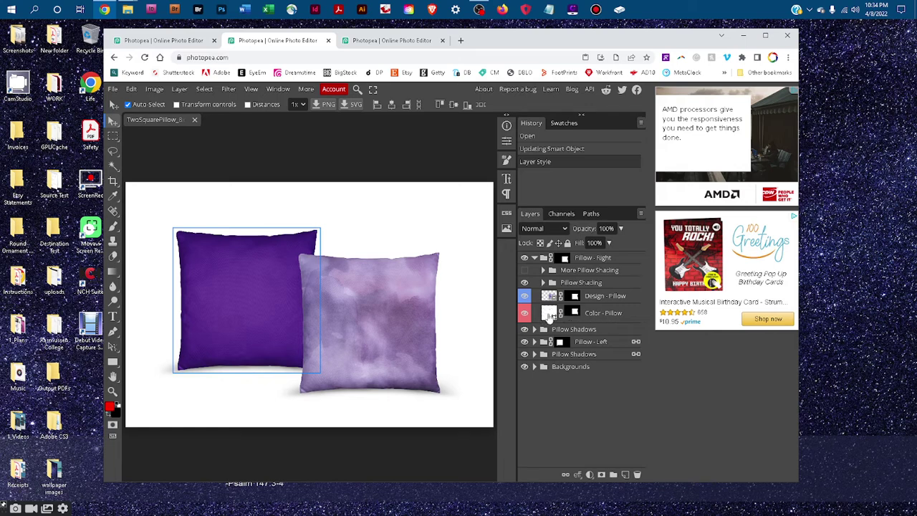
left_click(550, 313)
double_click(549, 315)
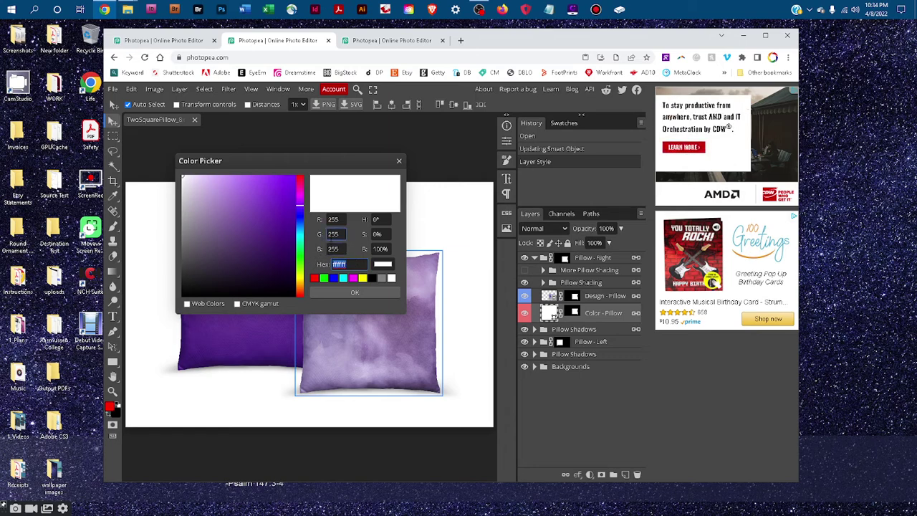
type("450e7c")
key("Return")
left_click(374, 292)
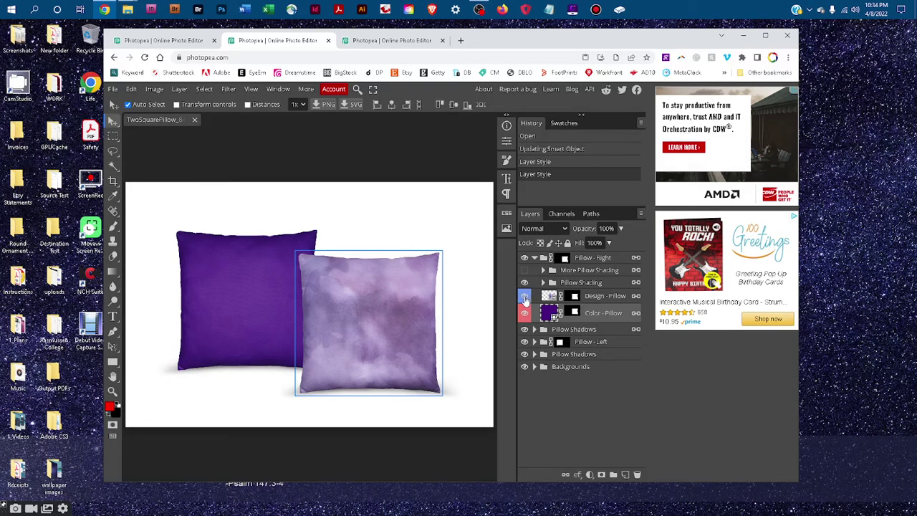
left_click(525, 298)
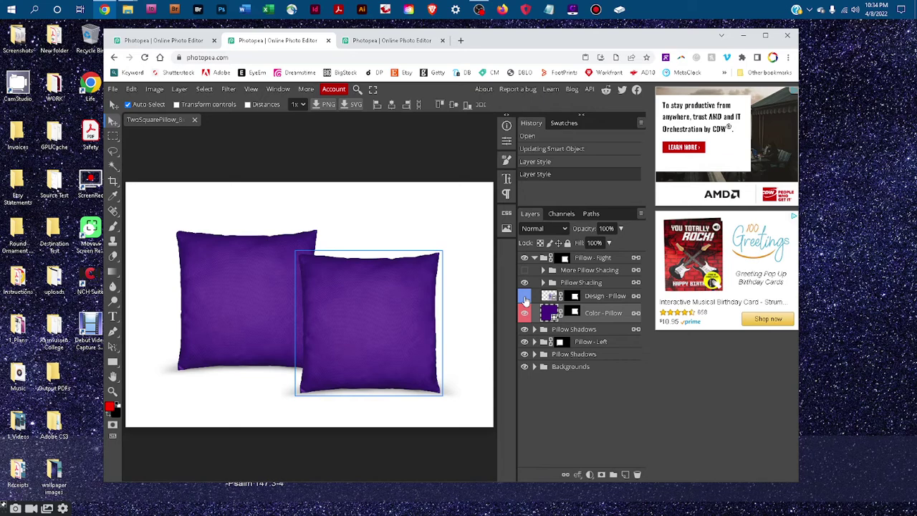
left_click(525, 298)
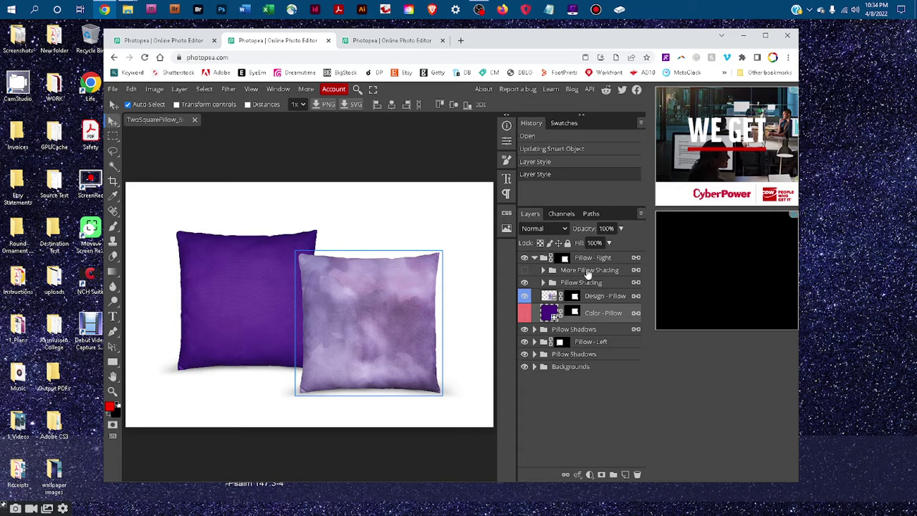
Make the More Pillow Shading group visible and lower its opacity to about 35%.
left_click(586, 273)
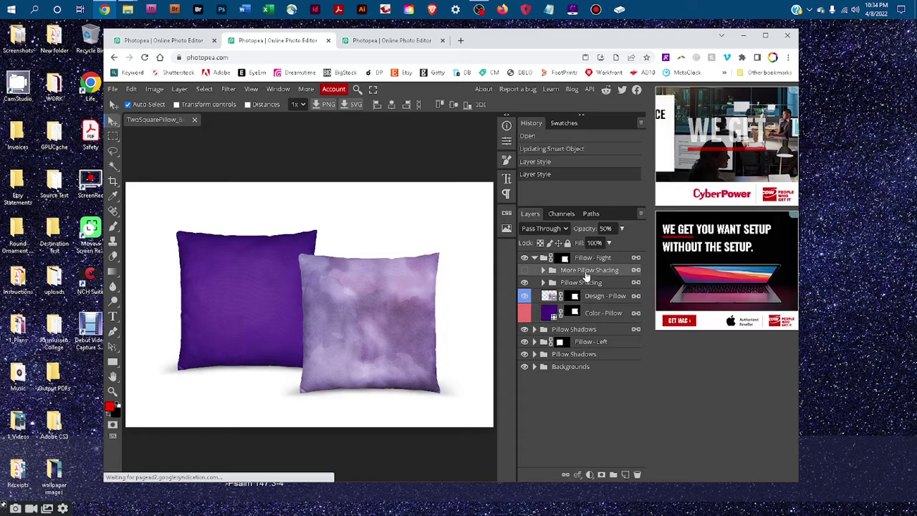
left_click(534, 269)
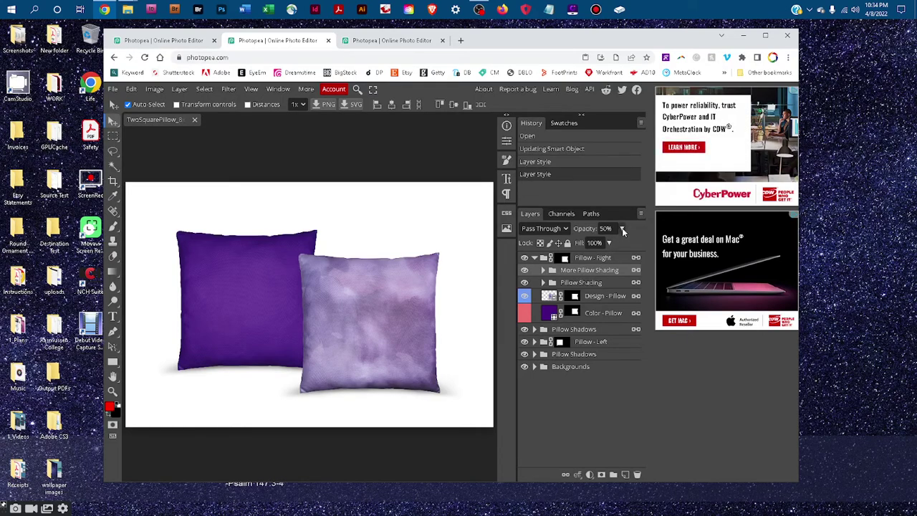
left_click(622, 229)
left_click_drag(600, 246, 622, 246)
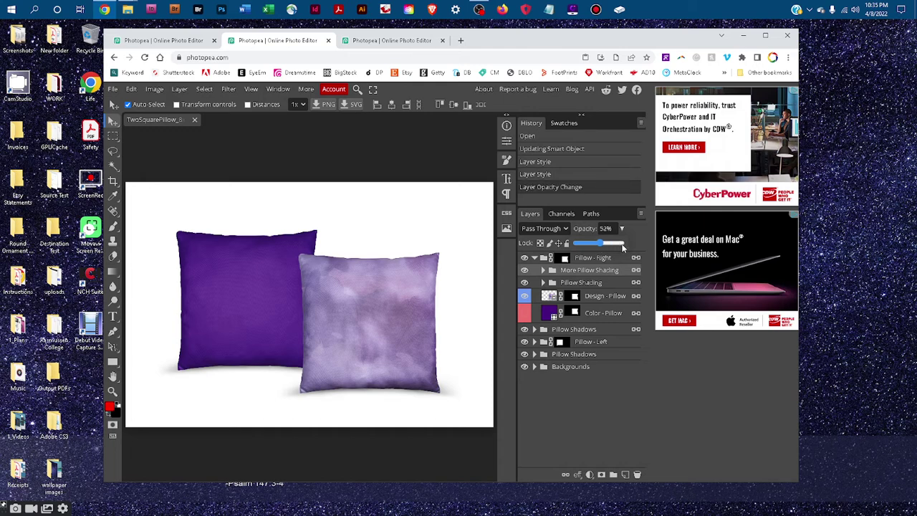
left_click_drag(601, 245, 593, 245)
Set the Cast Shadow layer's fill to 31% inside Pillow Shadows, then collapse the groups.
left_click(563, 321)
left_click(566, 329)
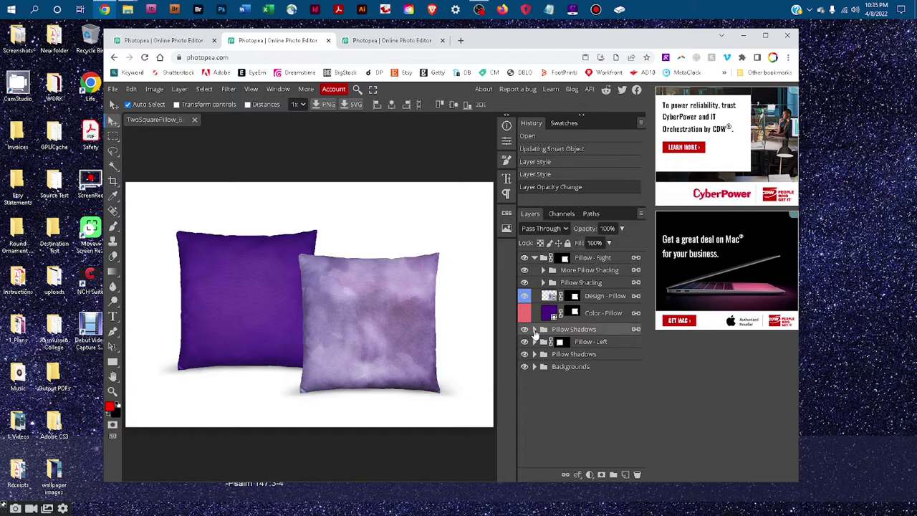
left_click(533, 328)
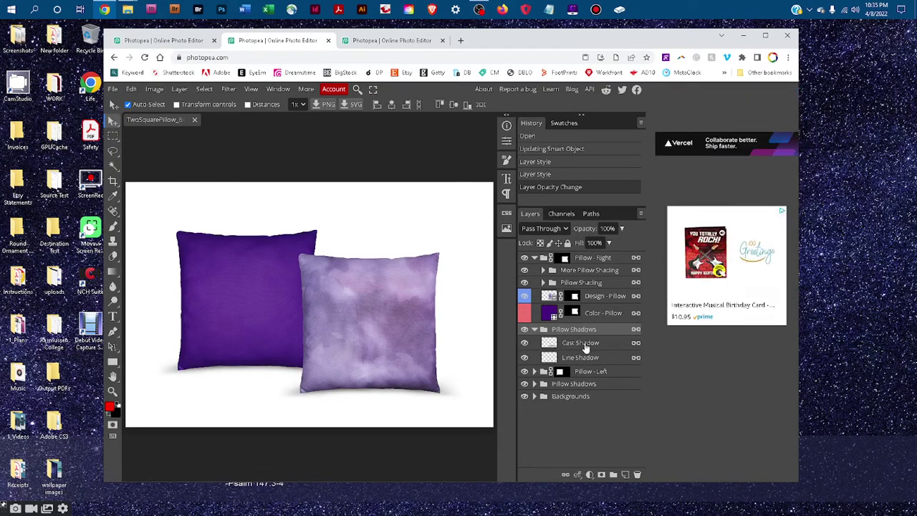
left_click(580, 344)
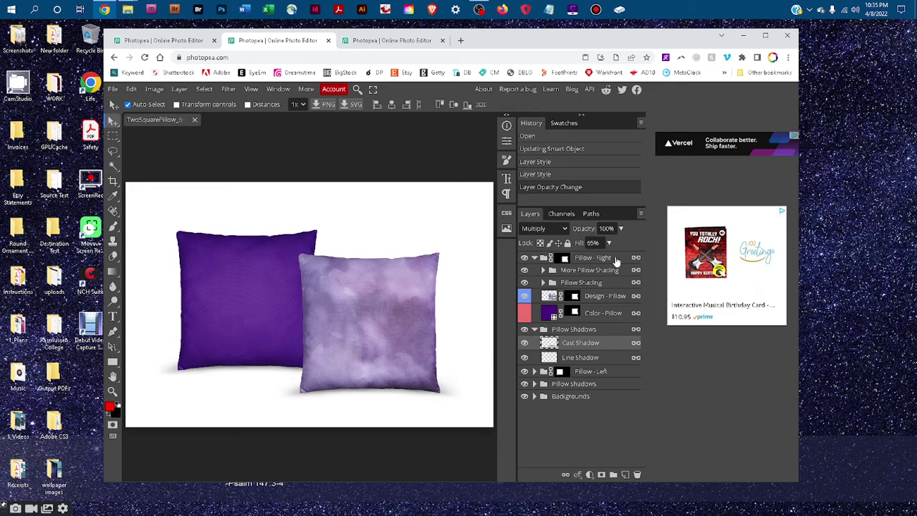
left_click(611, 244)
left_click_drag(599, 261, 613, 262)
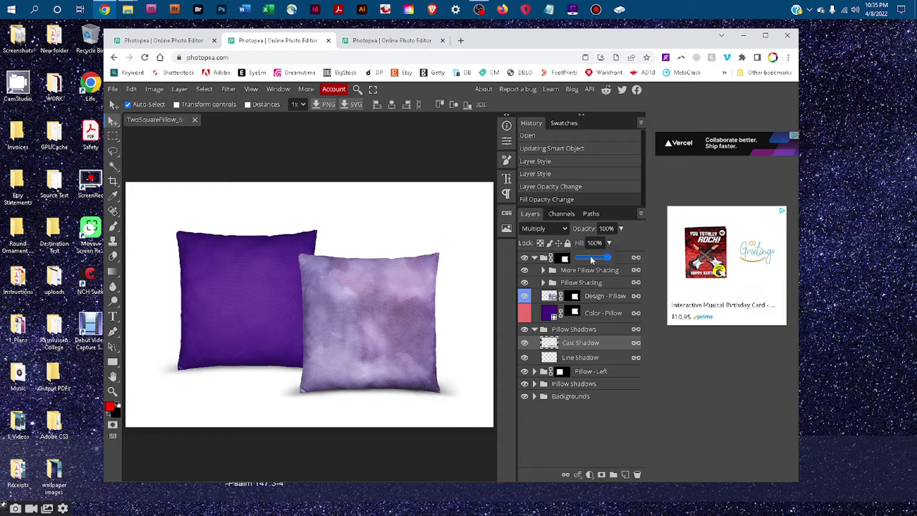
left_click(589, 259)
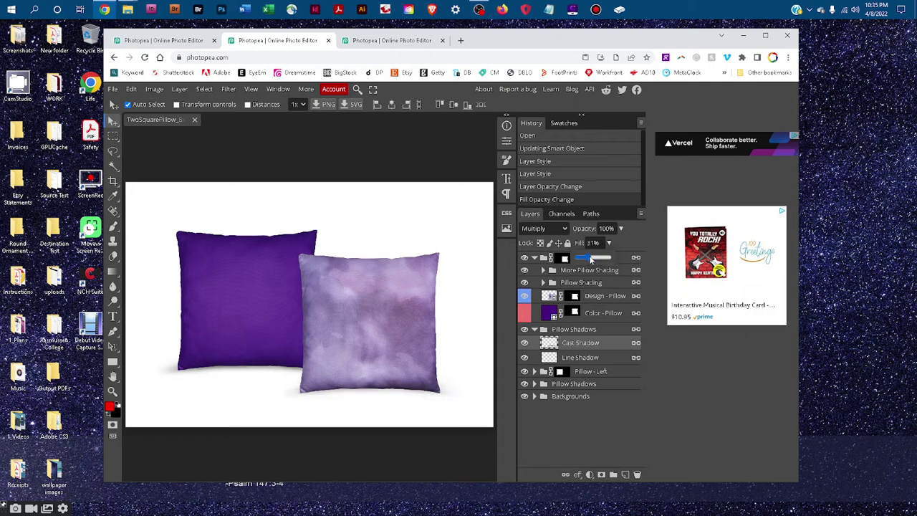
left_click(534, 329)
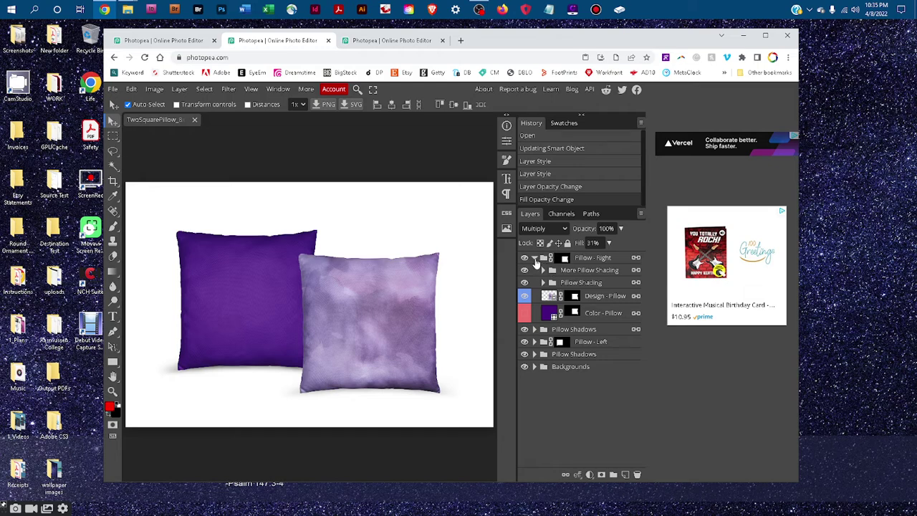
left_click(534, 258)
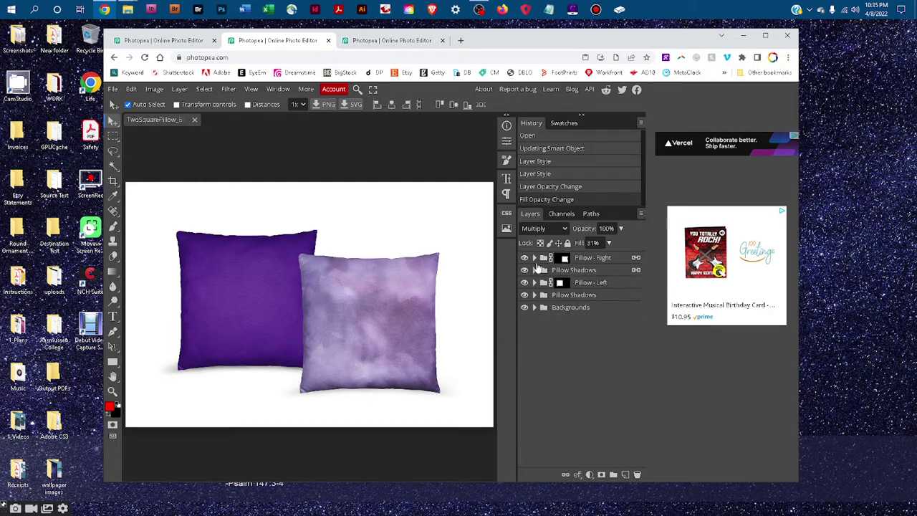
Expand the Backgrounds group and hide the White Background layer, leaving the pillows on transparency.
left_click(535, 309)
left_click(525, 322)
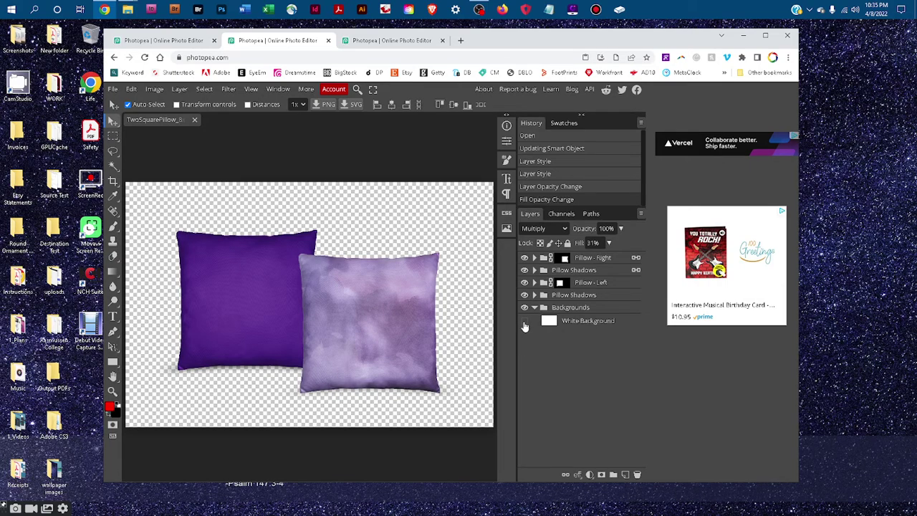
left_click(525, 322)
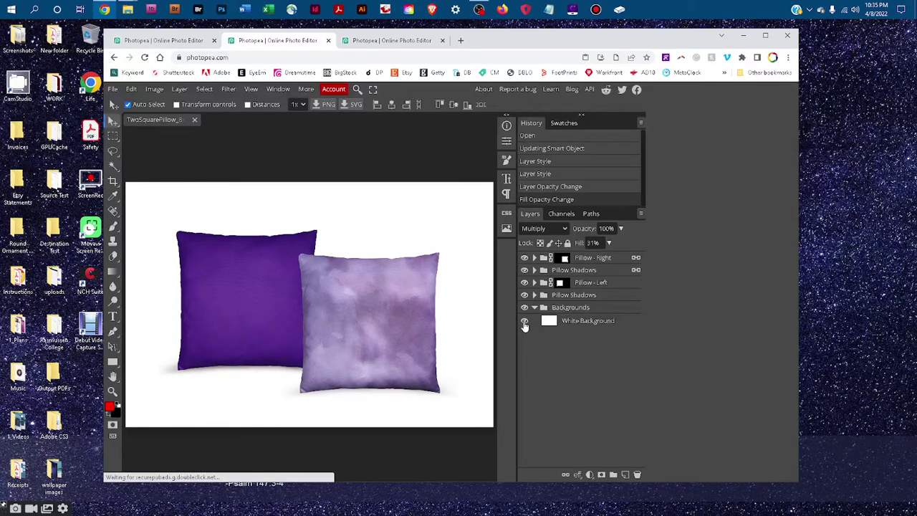
left_click(525, 323)
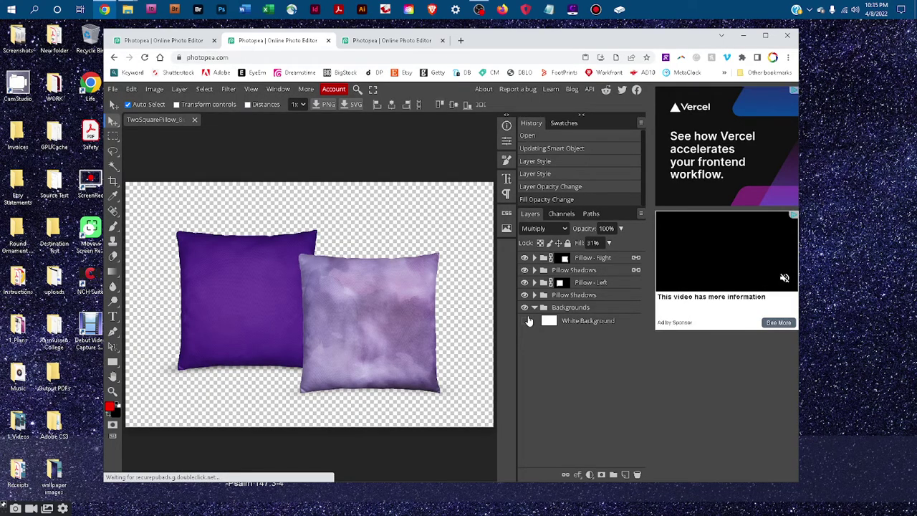
left_click(548, 321)
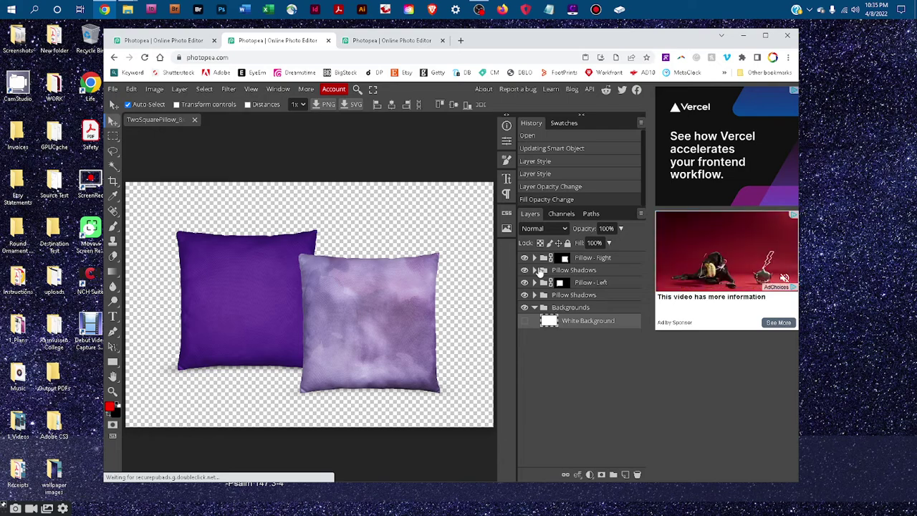
left_click(112, 91)
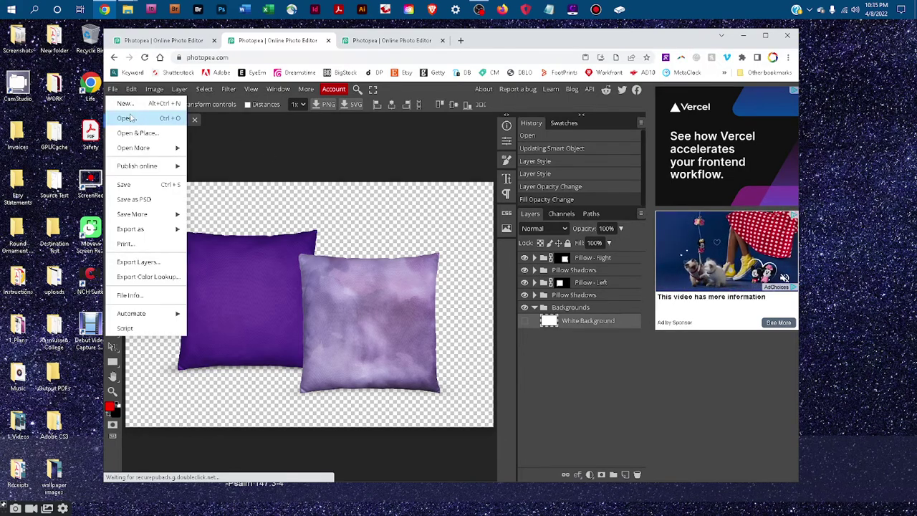
left_click(277, 156)
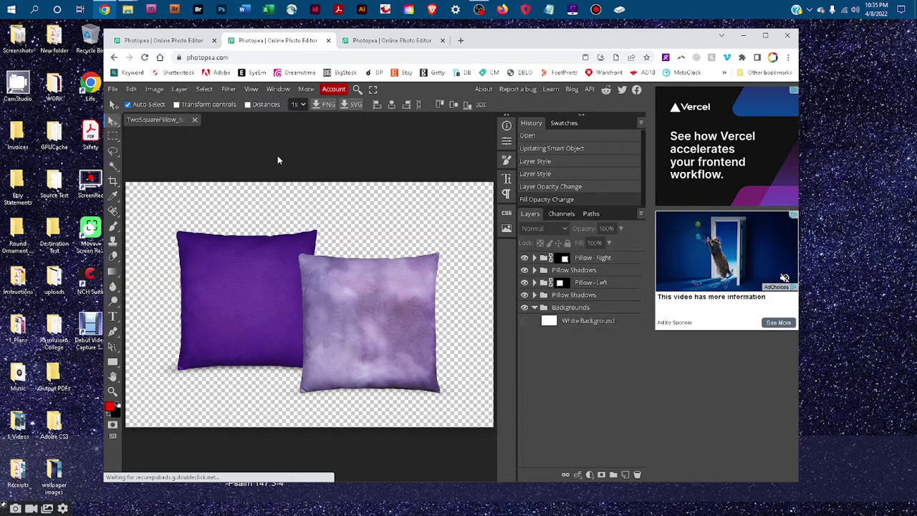
Collapse the Backgrounds group in the Layers panel.
left_click(534, 308)
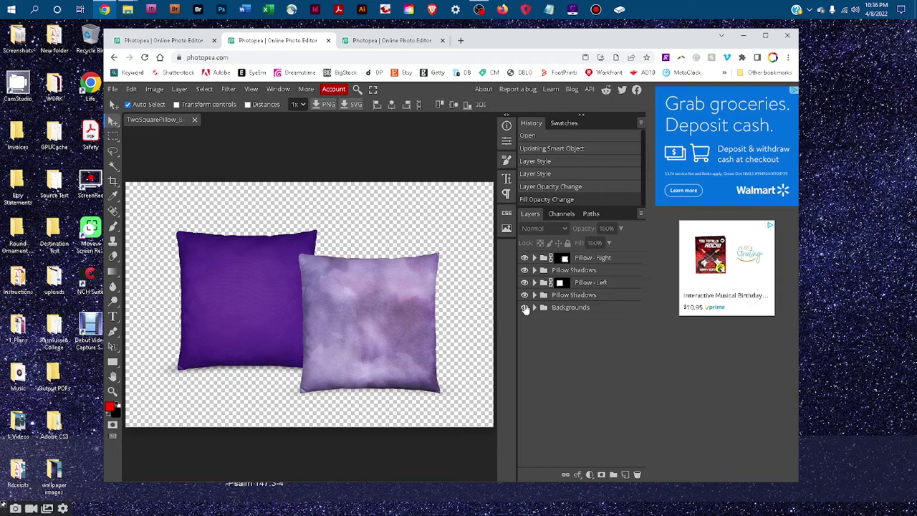
left_click(111, 91)
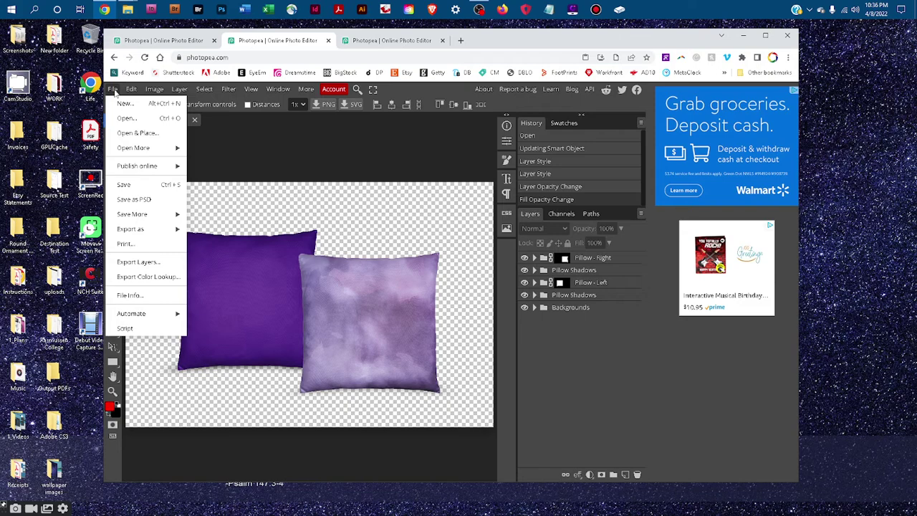
mouse_move(151, 230)
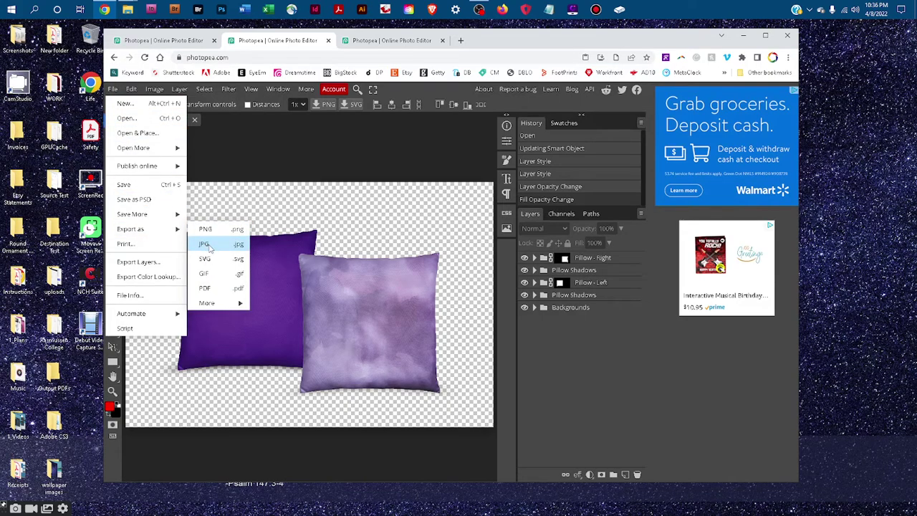
left_click(270, 147)
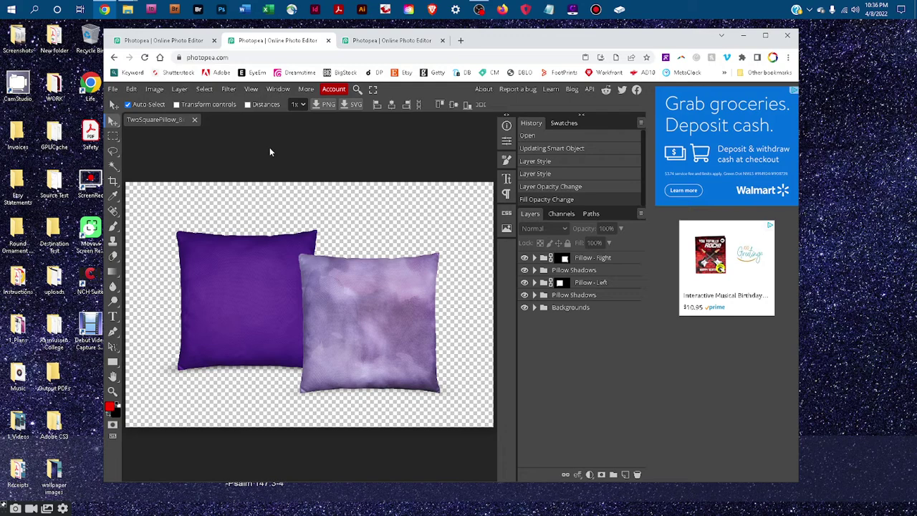
left_click(115, 89)
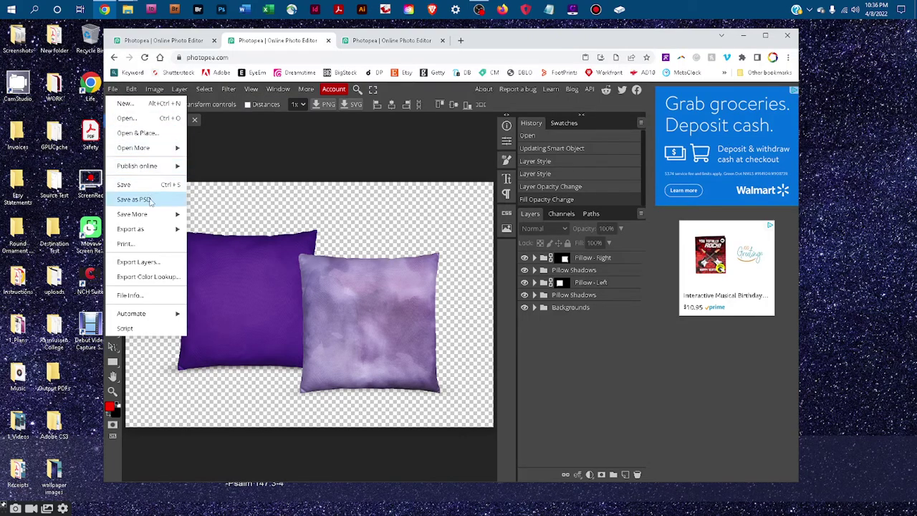
left_click(253, 176)
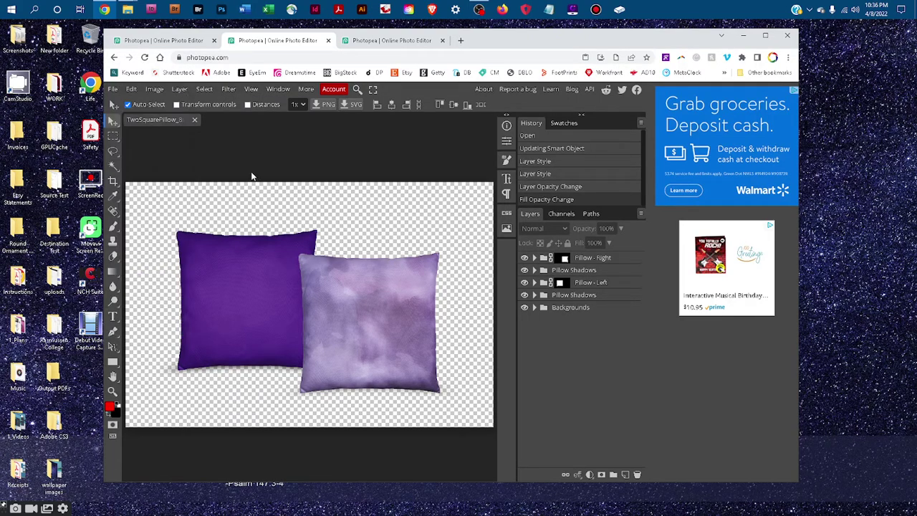
Switch to the third tab's mockup website promo document.
left_click(390, 41)
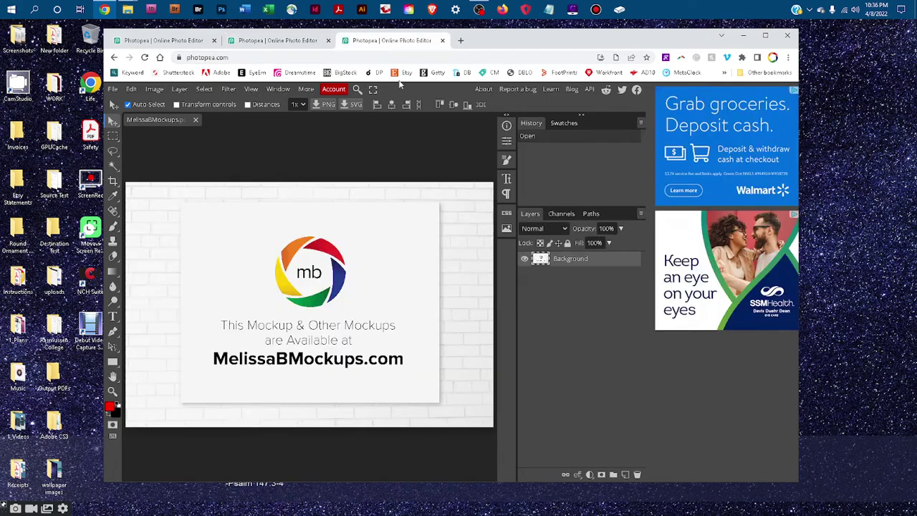